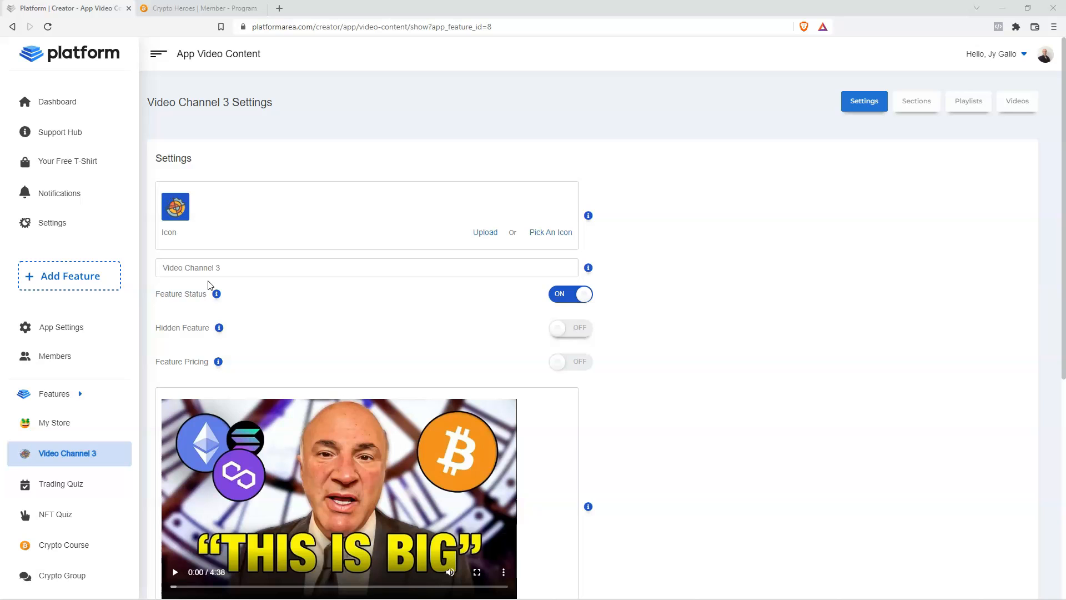
# Open the Support Hub and look at its Quick Start Guide and "How Do I See My Member's Area?" entries
pyautogui.click(59, 132)
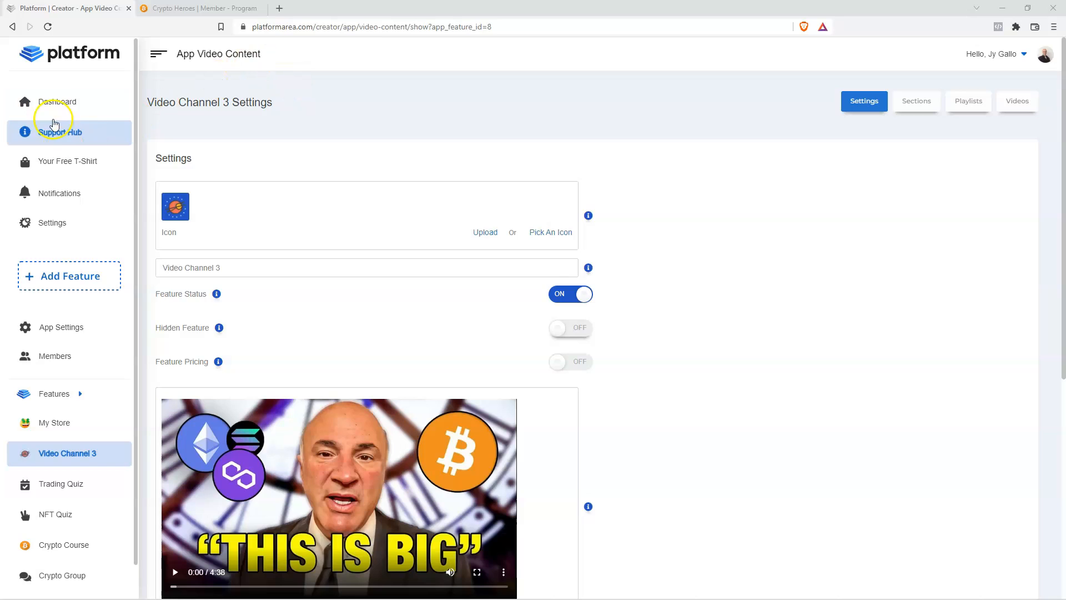
pyautogui.click(721, 173)
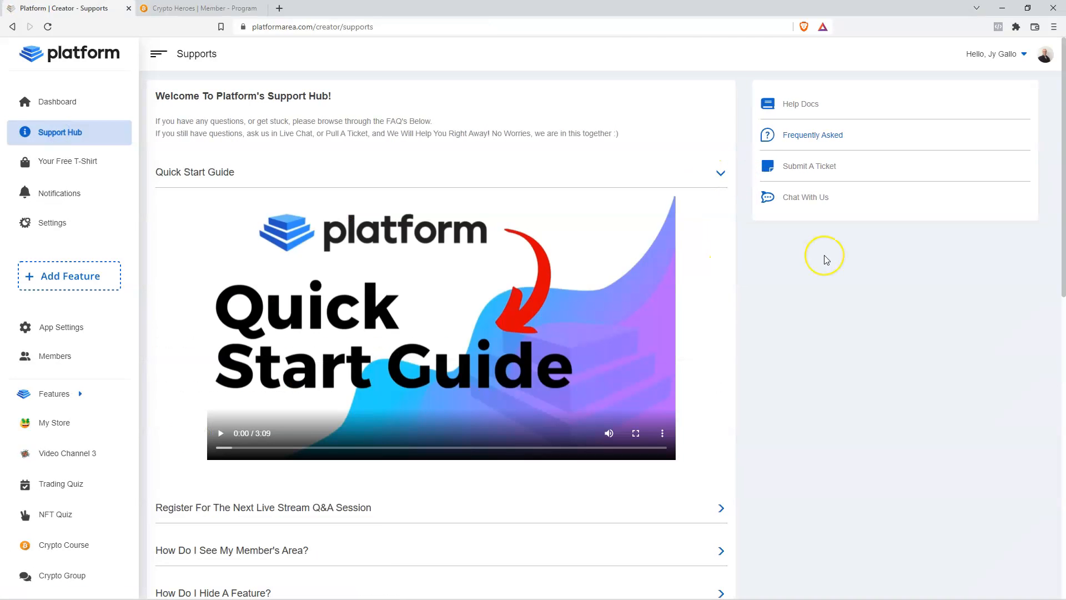
pyautogui.click(720, 173)
pyautogui.click(571, 268)
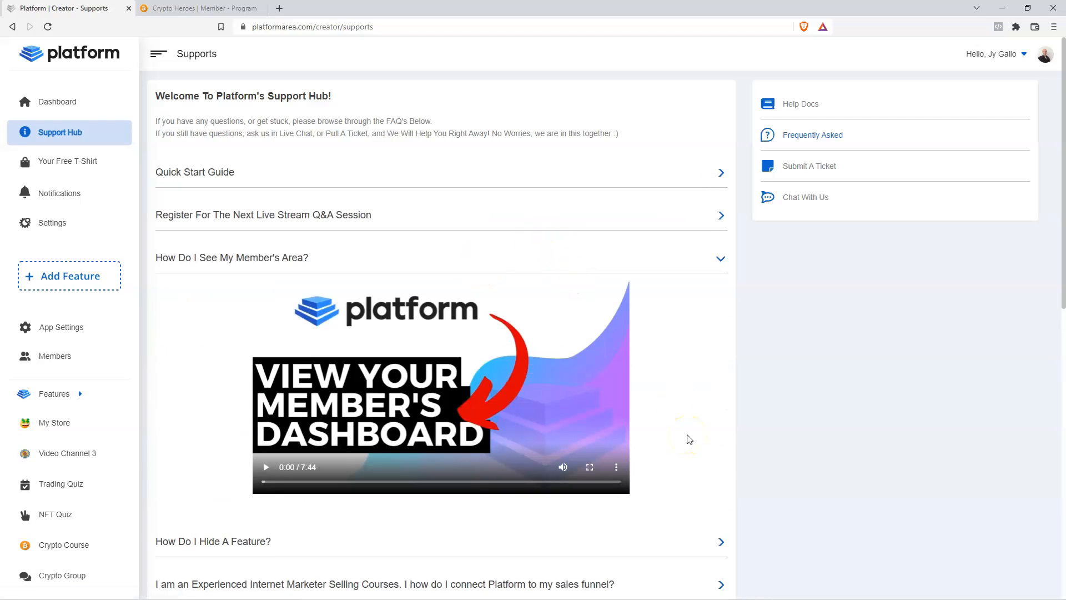
pyautogui.click(718, 262)
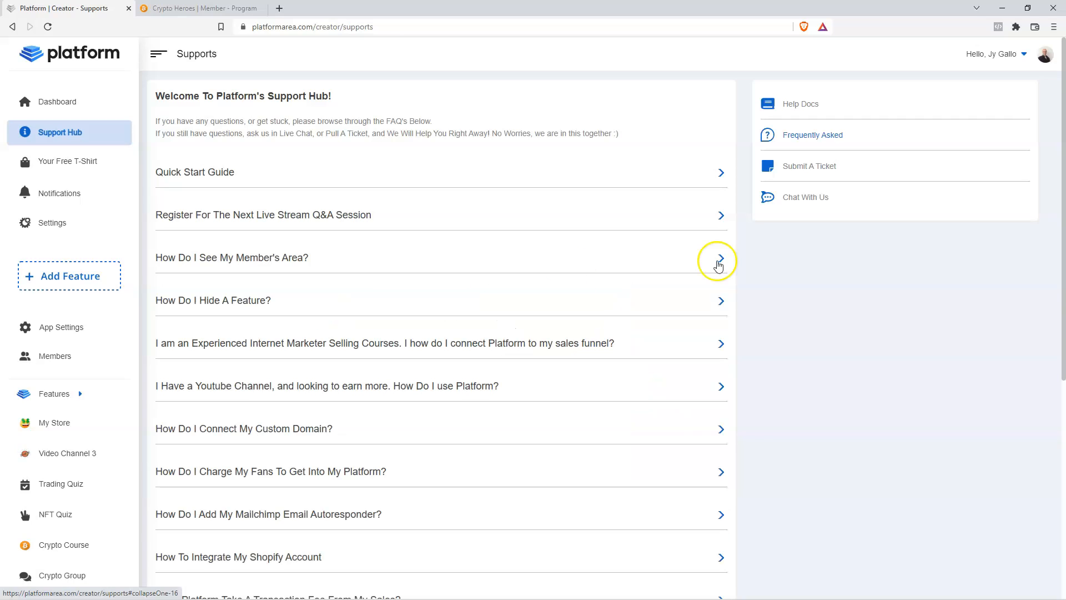
# Look through the support chat, the ticket form and the Help Center's Help Docs
pyautogui.click(806, 201)
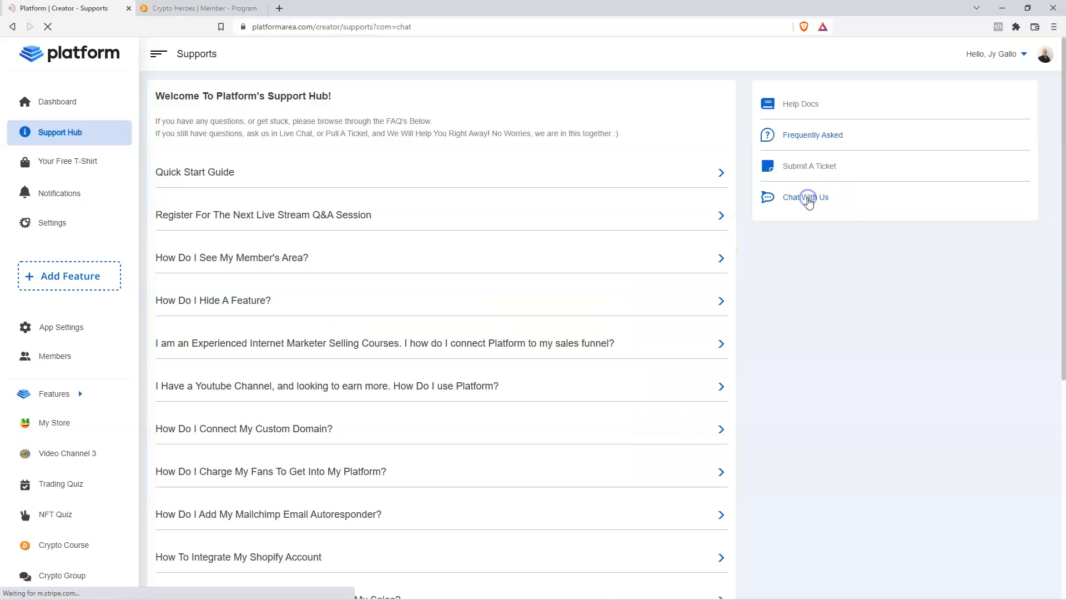
pyautogui.click(580, 389)
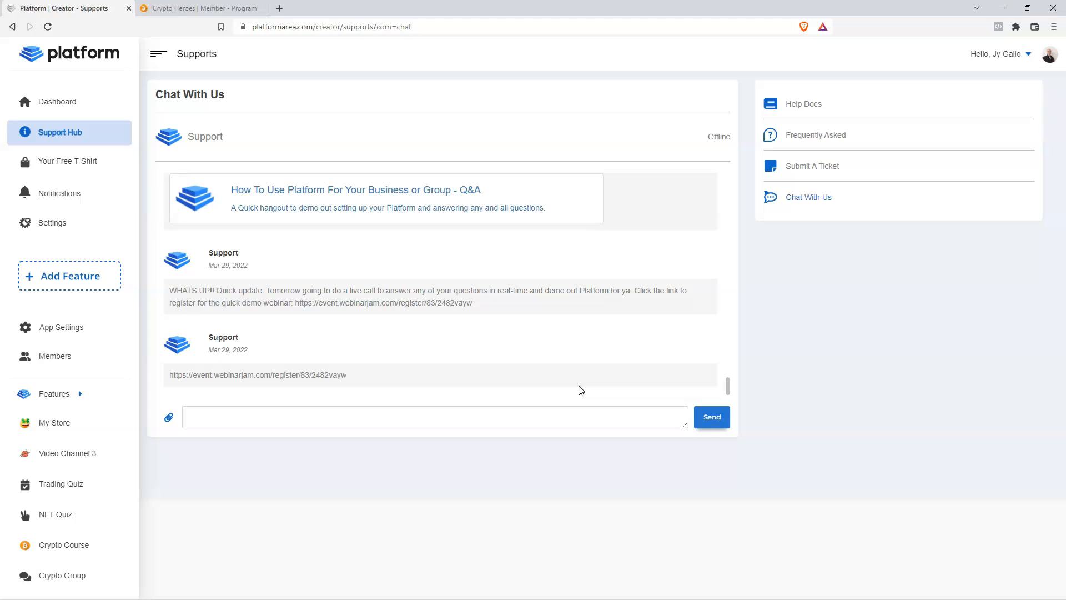
pyautogui.click(802, 169)
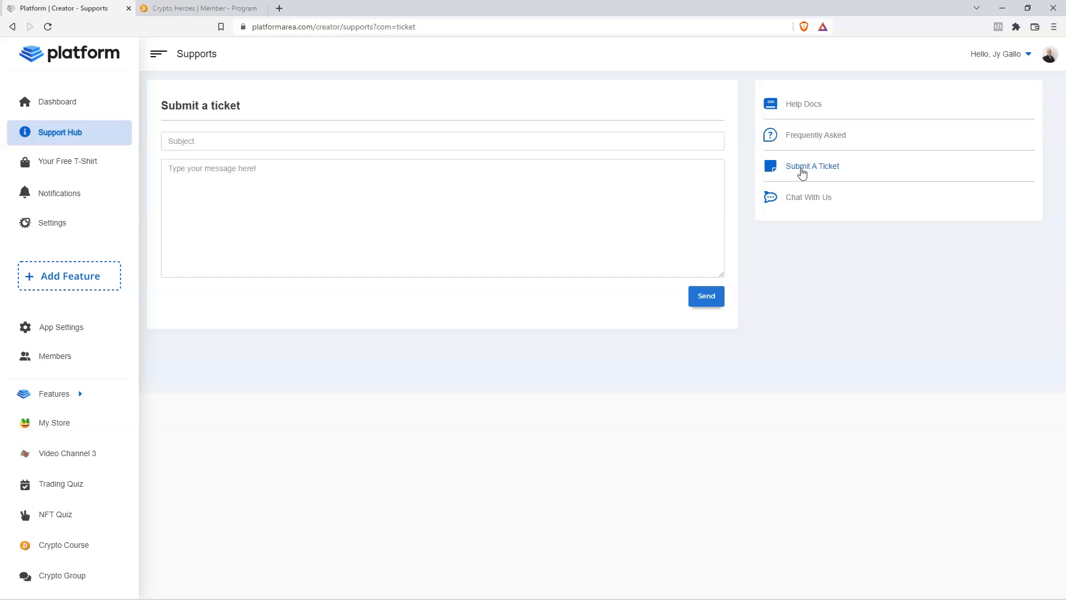
pyautogui.click(798, 109)
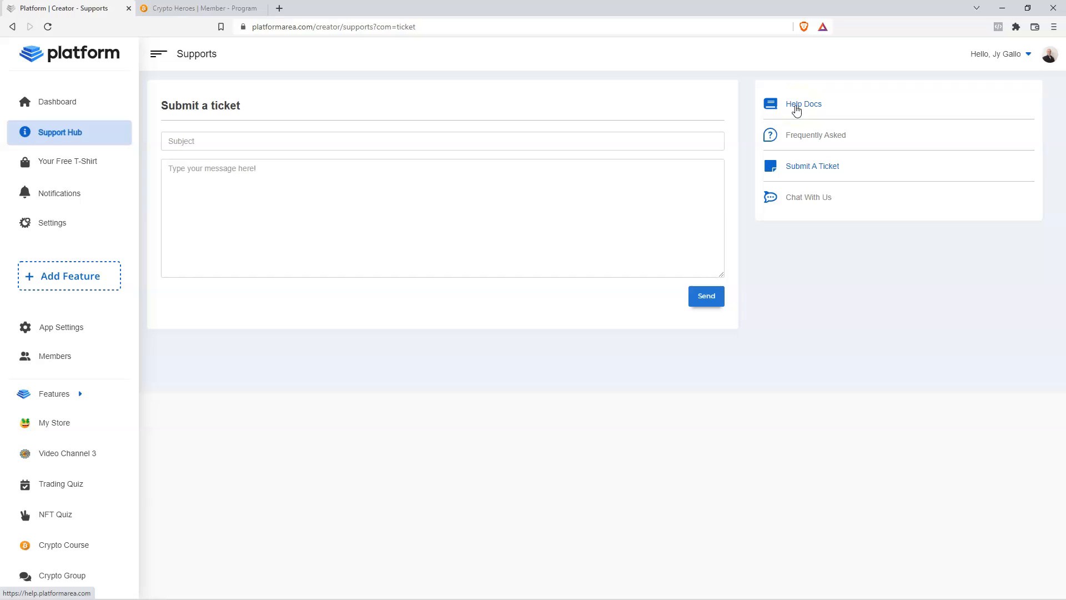
pyautogui.click(797, 109)
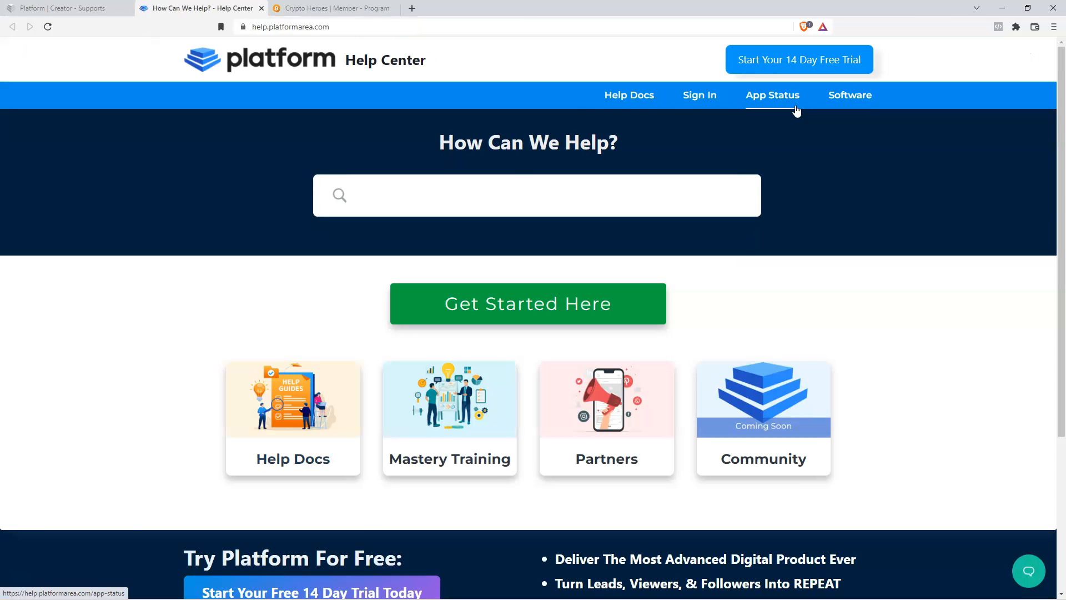
pyautogui.click(311, 433)
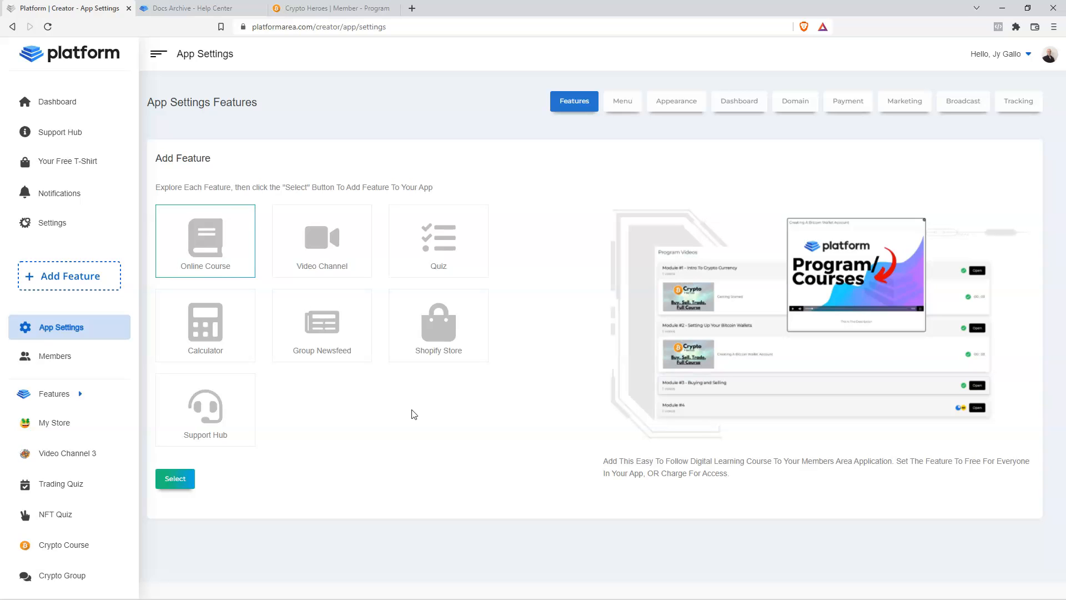
# Open the settings of the Crypto Course feature
pyautogui.click(452, 449)
pyautogui.click(428, 429)
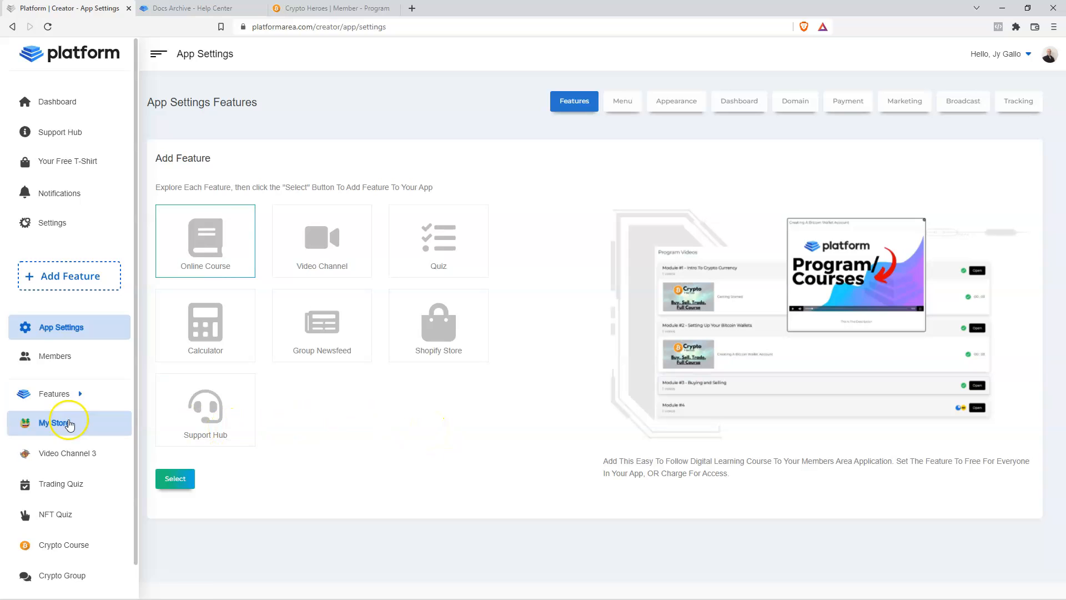
pyautogui.scroll(-1, 83, 453)
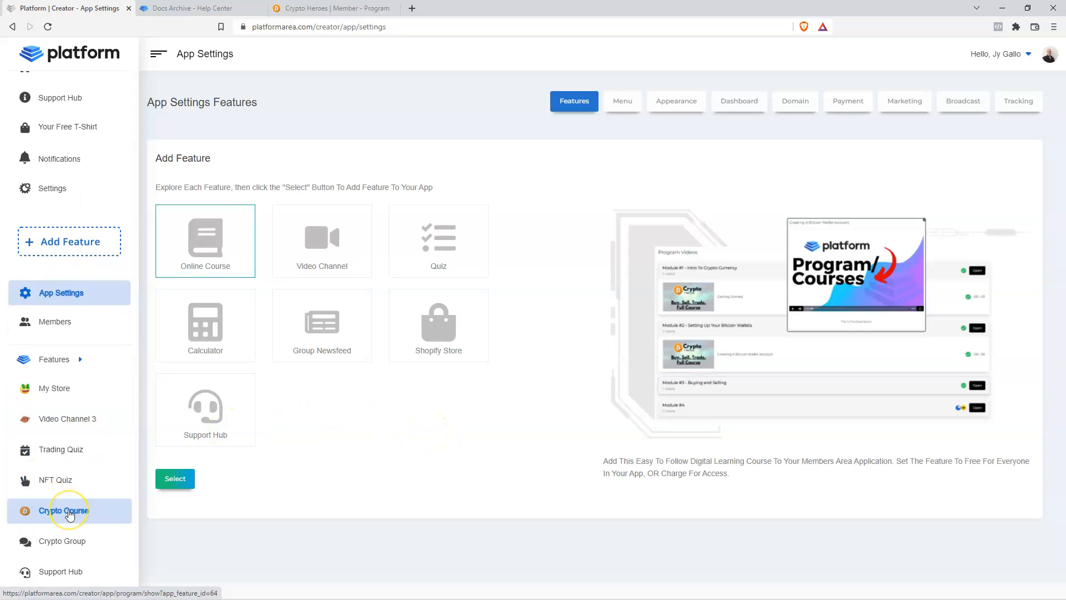
pyautogui.click(69, 513)
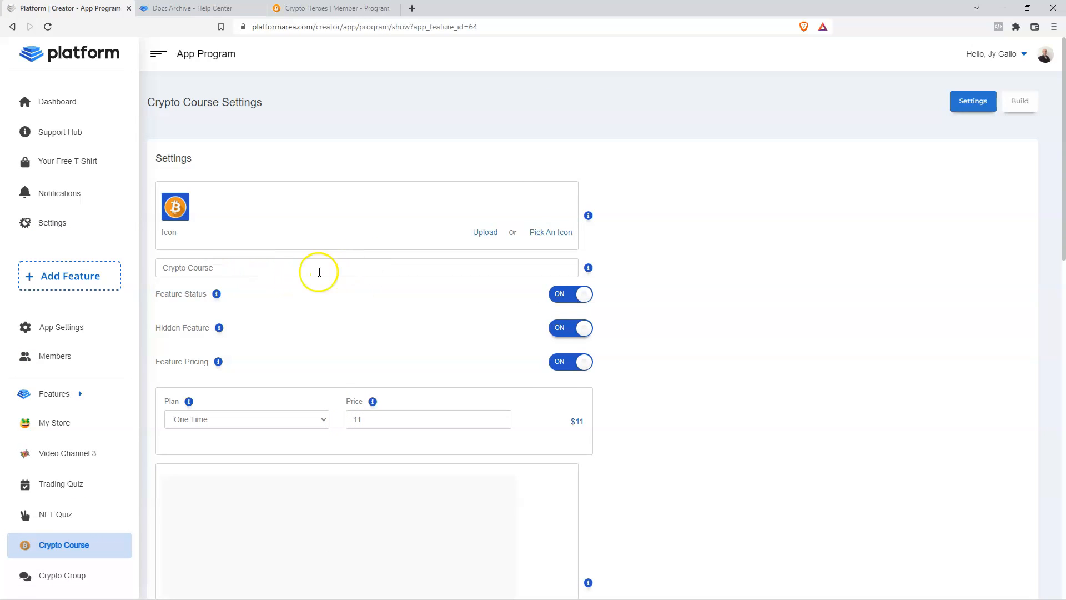
# Read the help hints for the Crypto Course's Feature Status, Plan and Price settings
pyautogui.moveTo(155, 294); pyautogui.dragTo(206, 294)
pyautogui.click(206, 294)
pyautogui.moveTo(217, 295)
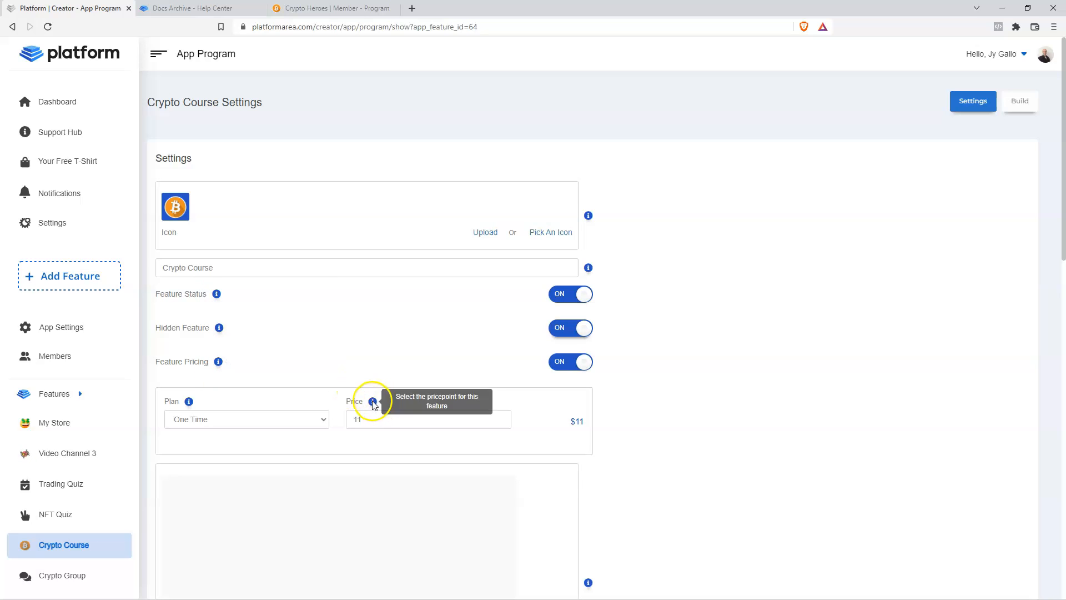
pyautogui.moveTo(189, 403)
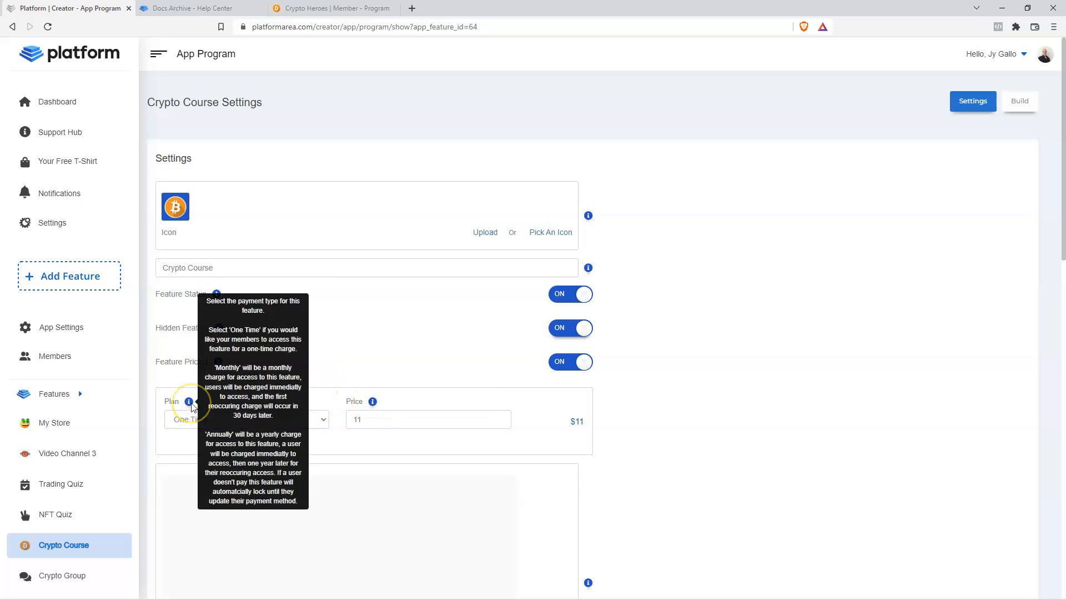
pyautogui.click(387, 365)
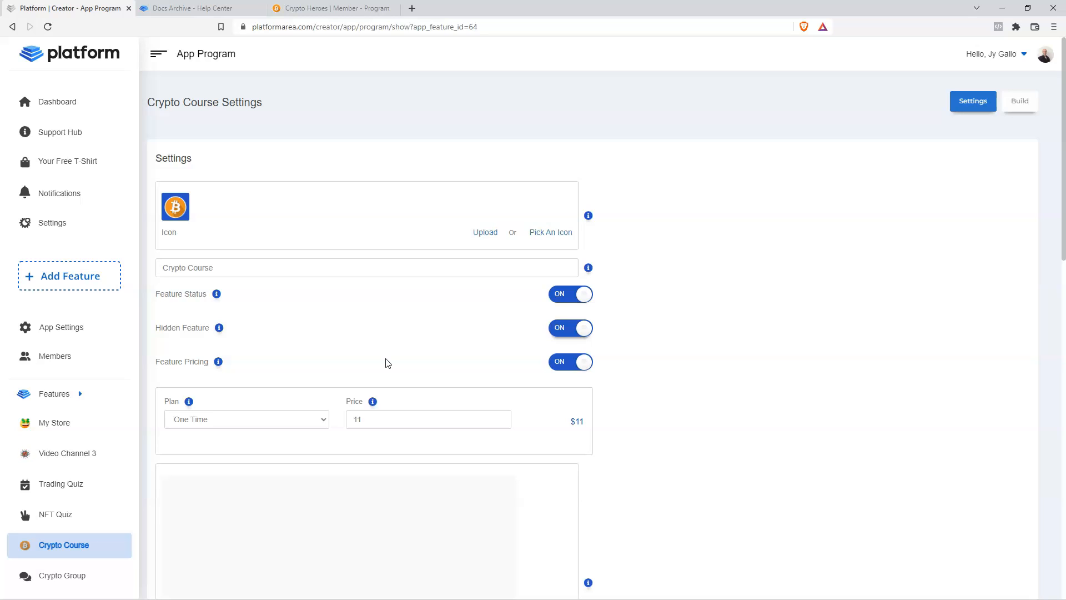
pyautogui.click(216, 294)
# Turn off Feature Status for the Crypto Course and save its settings
pyautogui.click(577, 300)
pyautogui.click(577, 300)
pyautogui.click(636, 314)
pyautogui.scroll(-3, 636, 316)
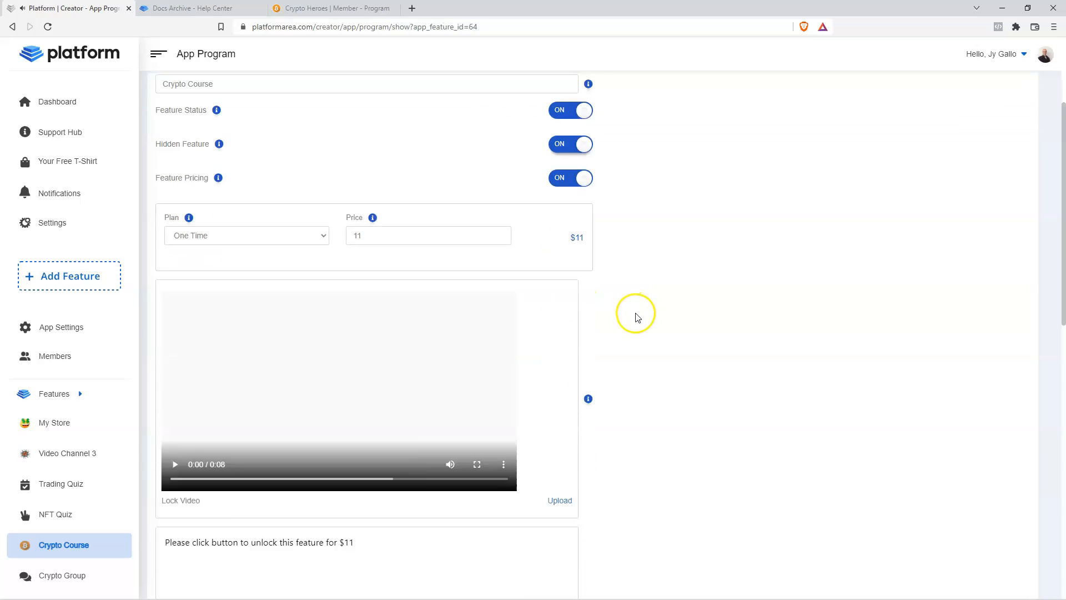
pyautogui.scroll(3, 636, 321)
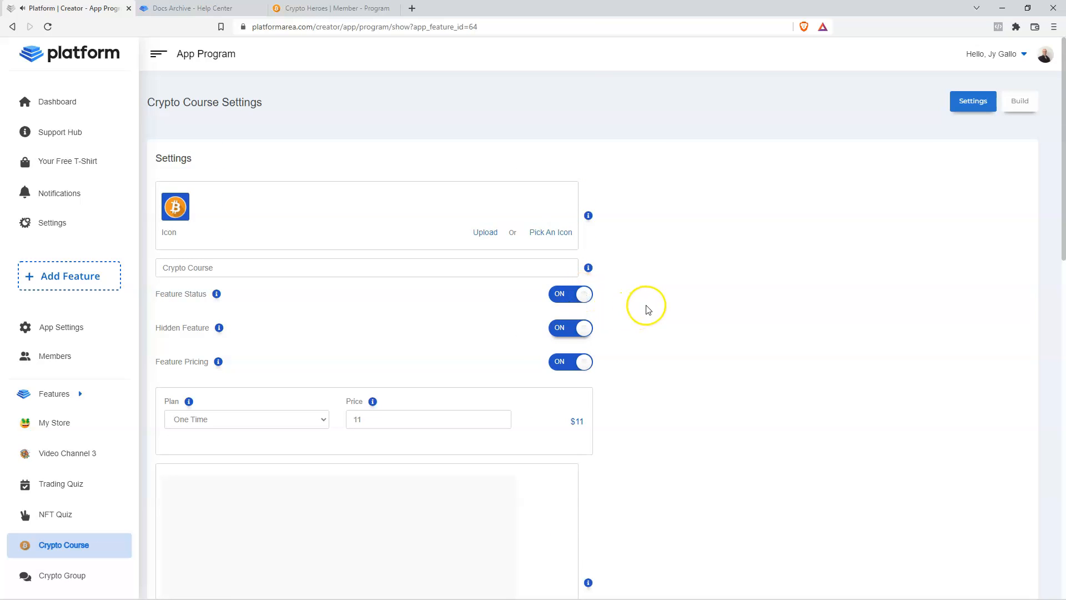
pyautogui.click(568, 290)
pyautogui.scroll(-12, 669, 378)
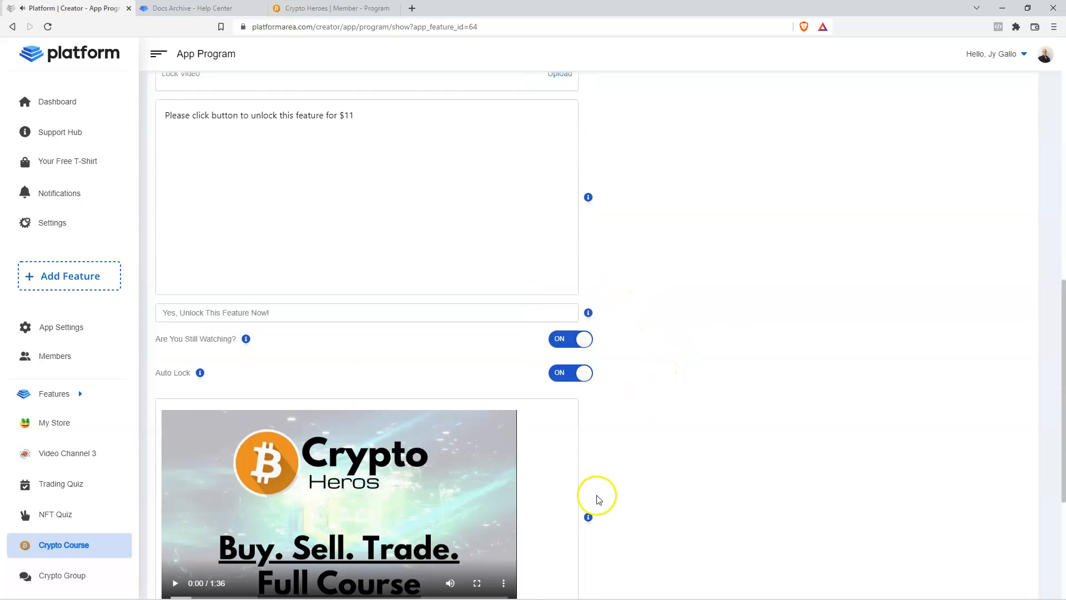
pyautogui.scroll(-5, 631, 451)
pyautogui.click(575, 498)
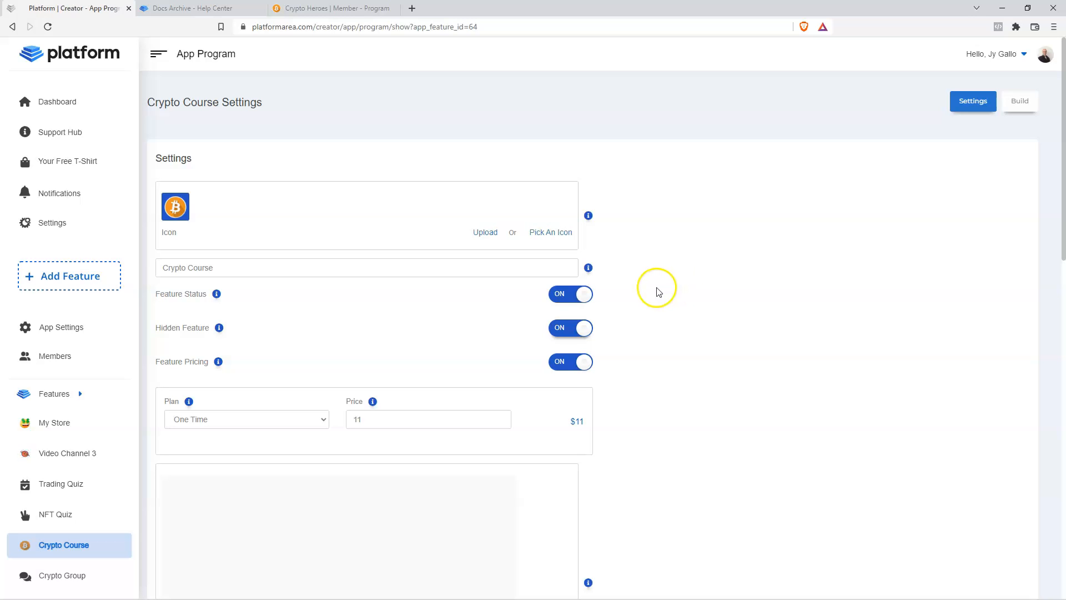
pyautogui.scroll(-10, 652, 299)
pyautogui.scroll(-6, 650, 303)
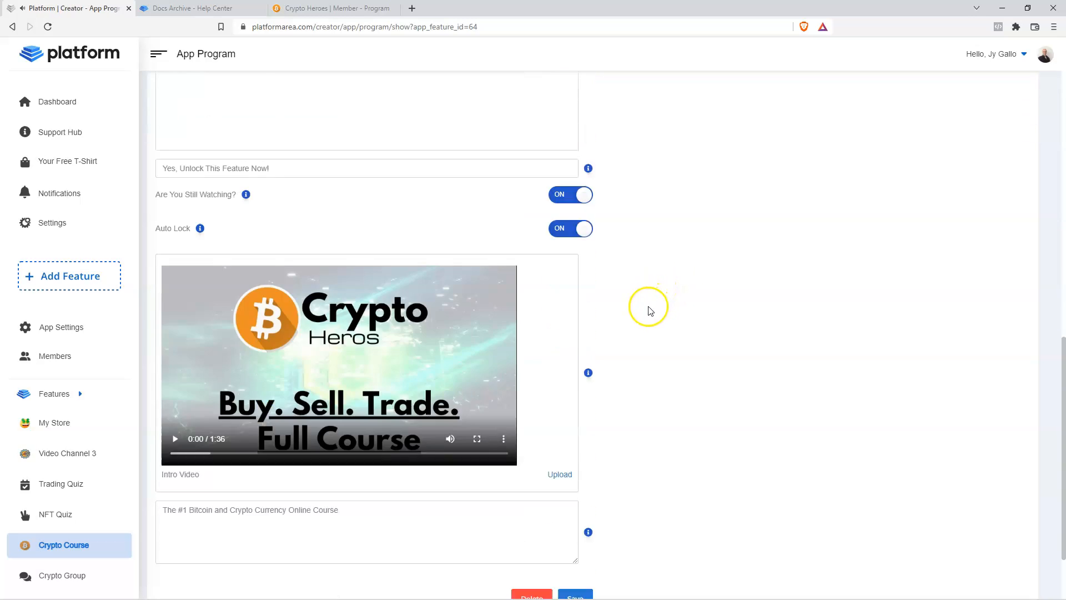
pyautogui.scroll(12, 620, 476)
pyautogui.scroll(4, 622, 466)
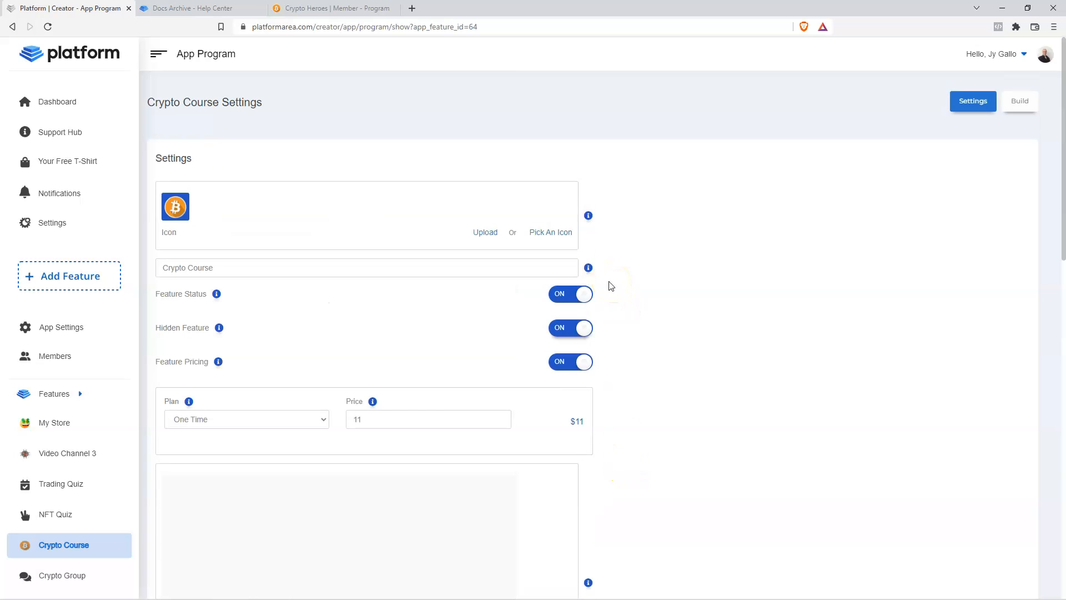
# Close the Help Center page and view the Crypto Heroes member application from the creator dashboard
pyautogui.click(262, 8)
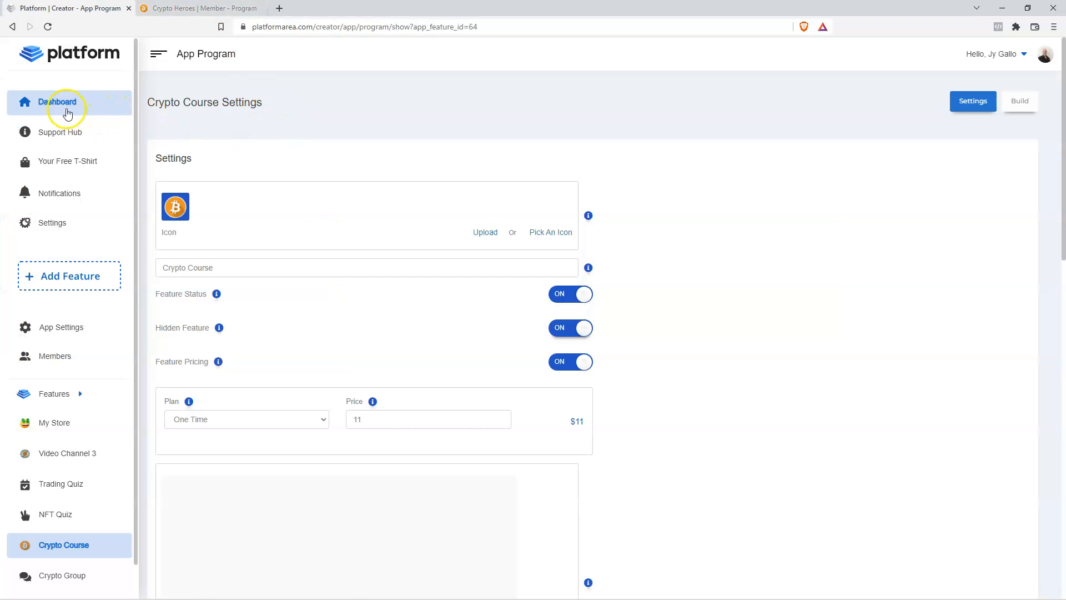
pyautogui.click(69, 111)
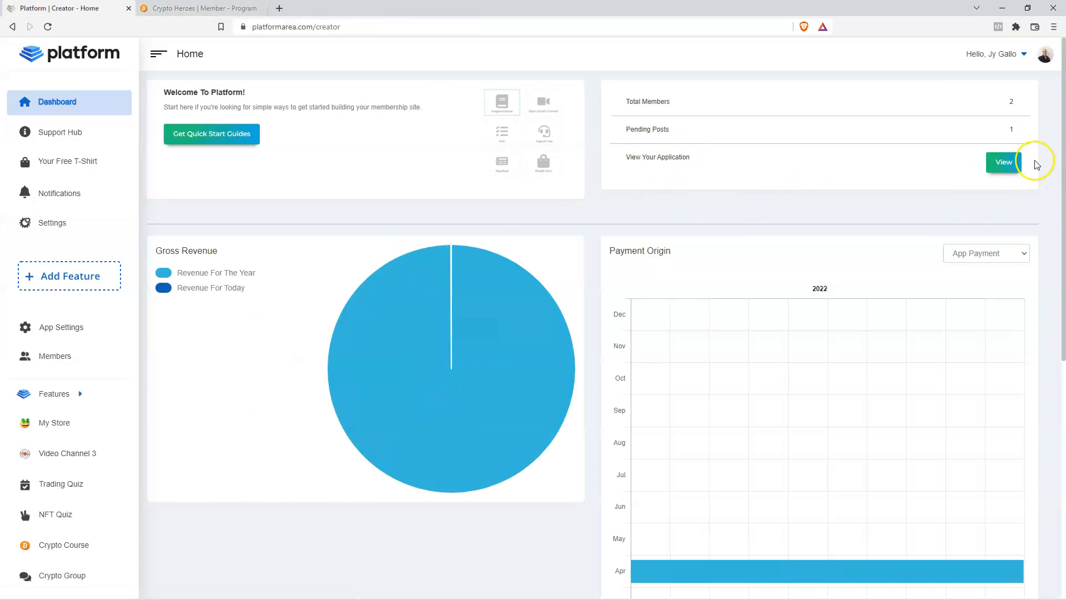
pyautogui.click(997, 163)
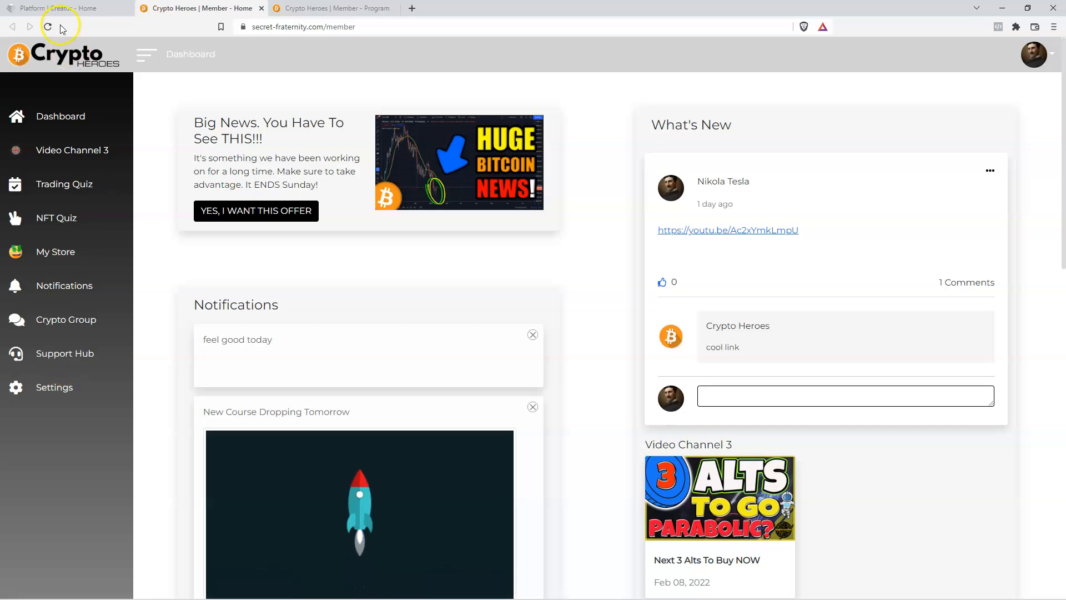
pyautogui.click(56, 9)
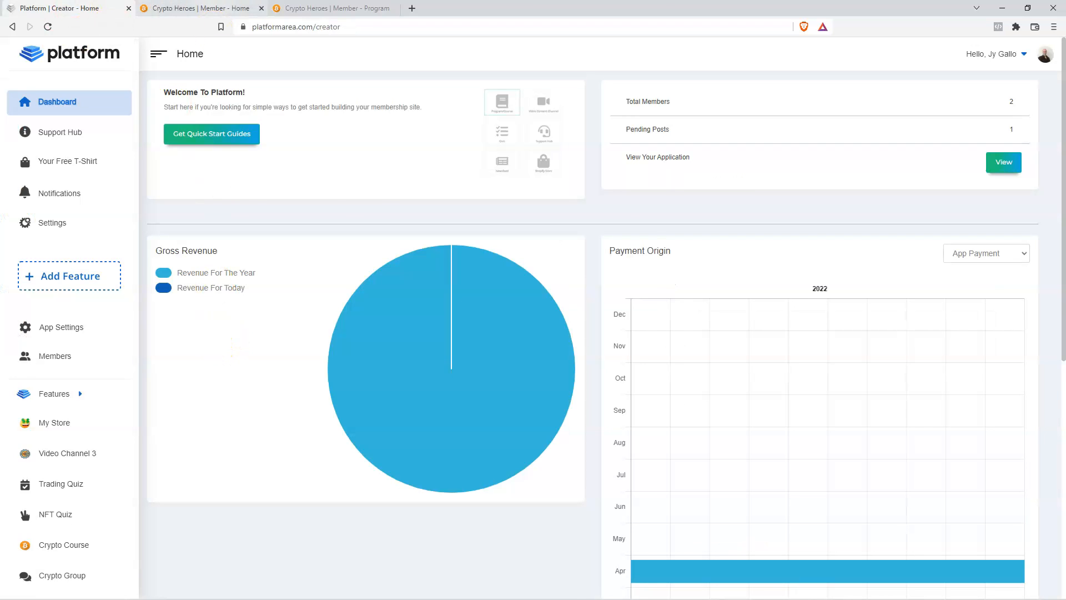
pyautogui.click(200, 9)
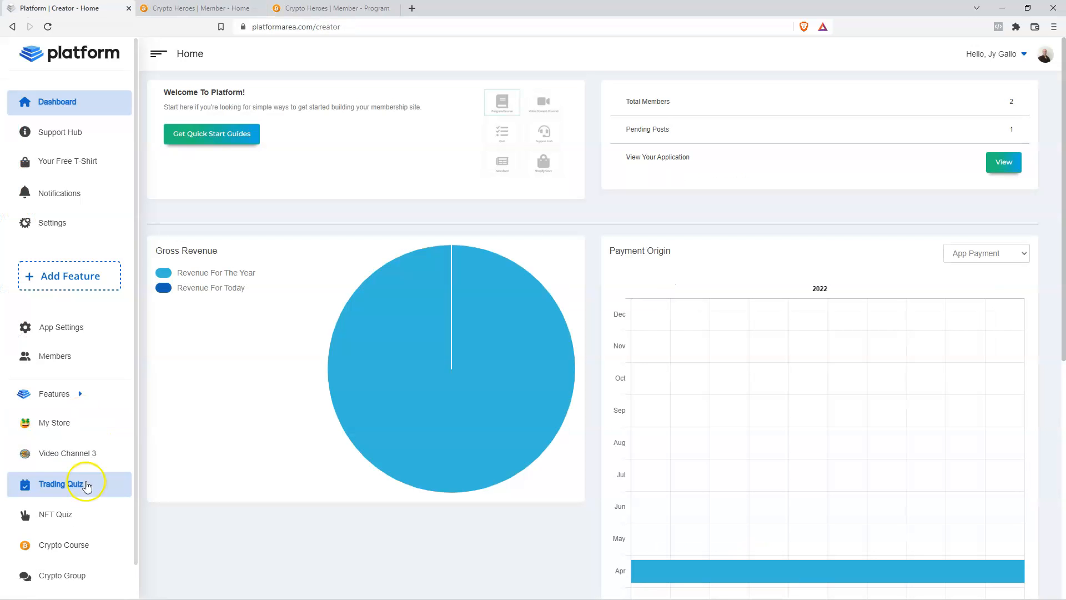
# Check the Crypto Course's saved Feature Status and compare it with the feature list in the member application
pyautogui.click(77, 541)
pyautogui.scroll(-1, 682, 300)
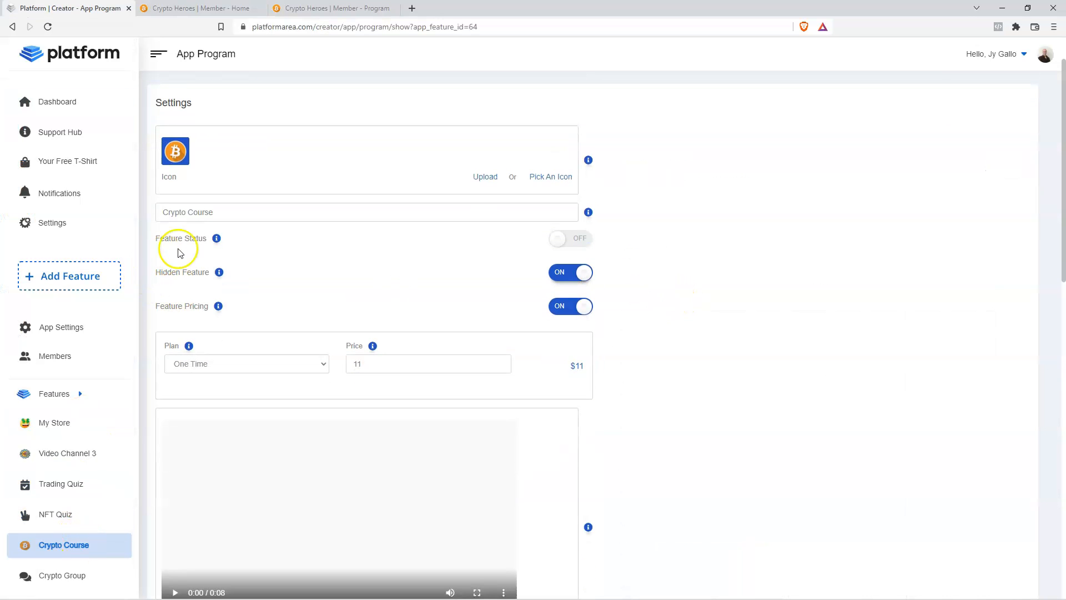
pyautogui.click(197, 8)
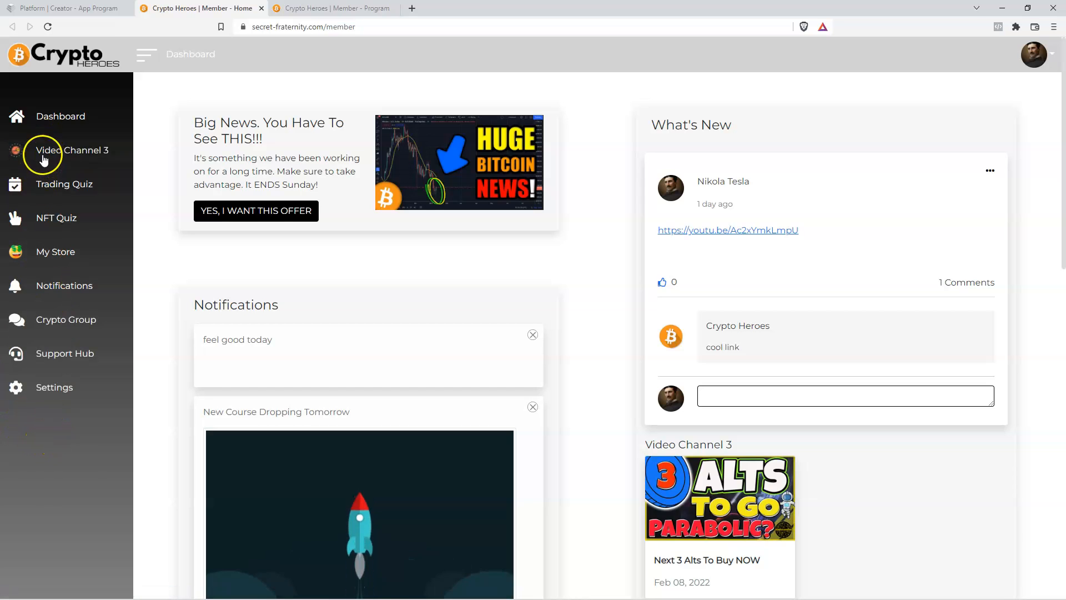
# Turn Feature Status back on for the Crypto Course and save its settings
pyautogui.click(86, 8)
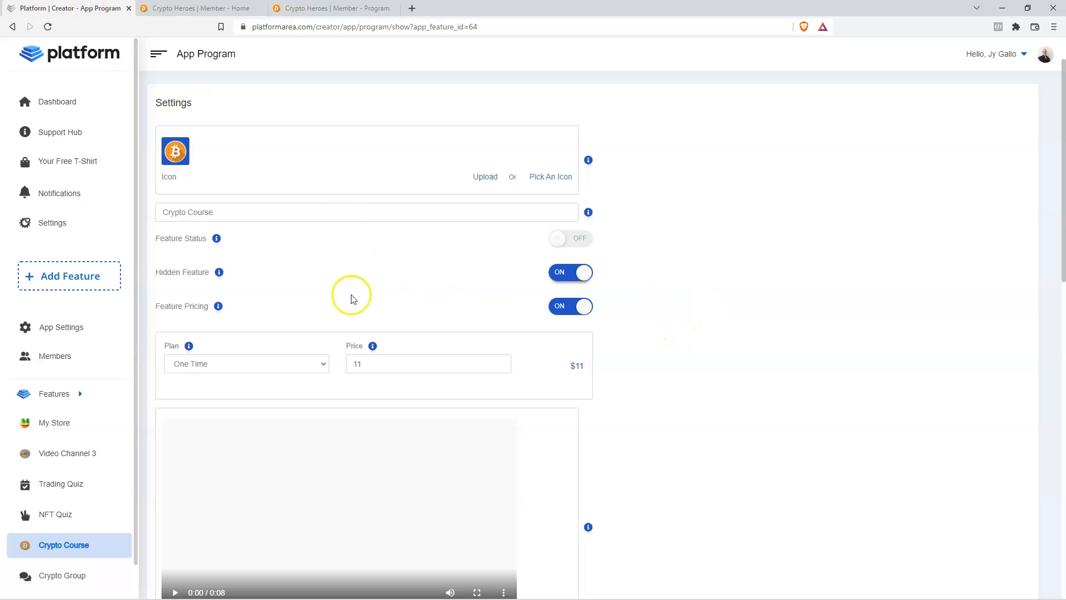
pyautogui.click(563, 242)
pyautogui.scroll(-13, 711, 356)
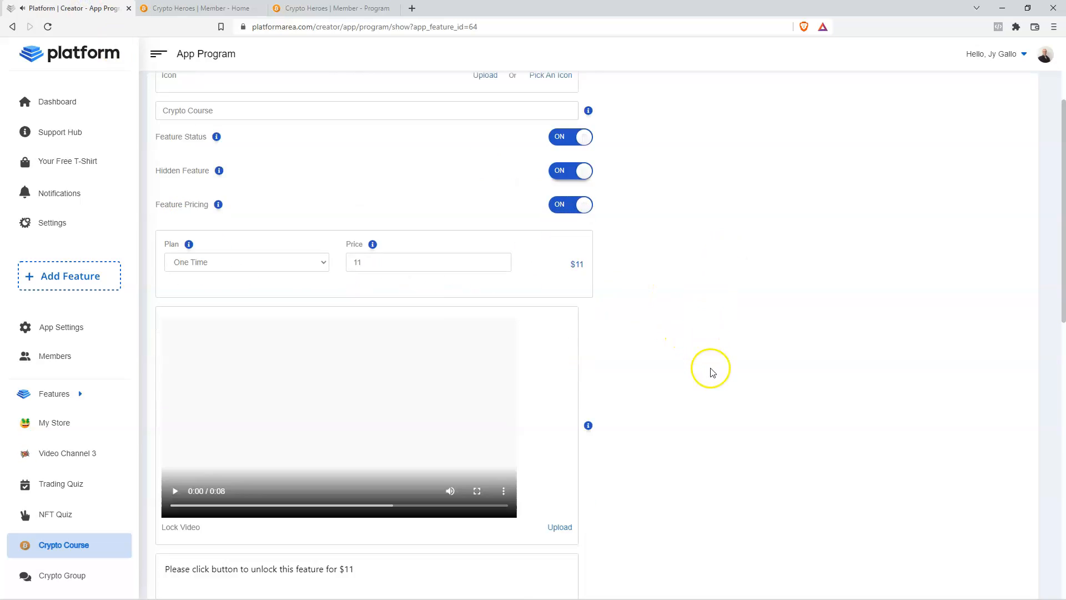
pyautogui.click(574, 501)
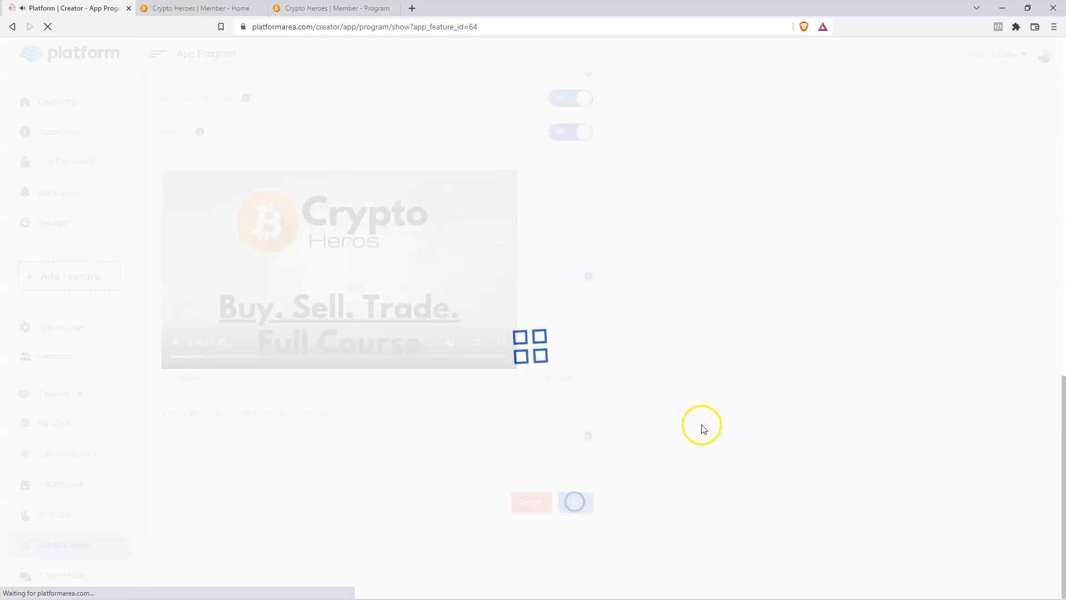
# Reload the Crypto Heroes member application and open its Crypto Course page
pyautogui.click(200, 8)
pyautogui.click(47, 26)
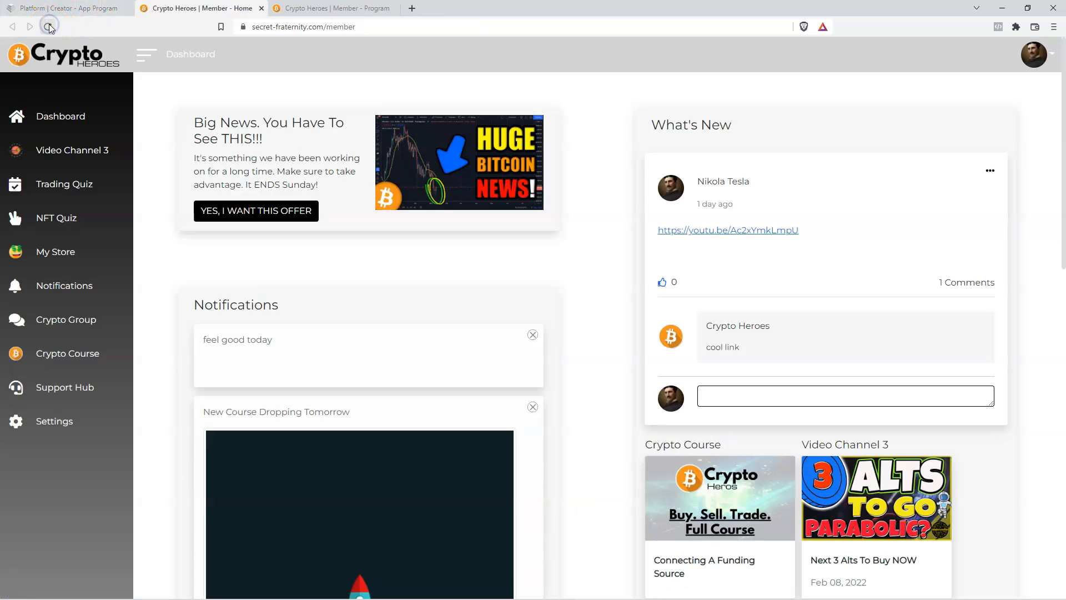
pyautogui.click(61, 360)
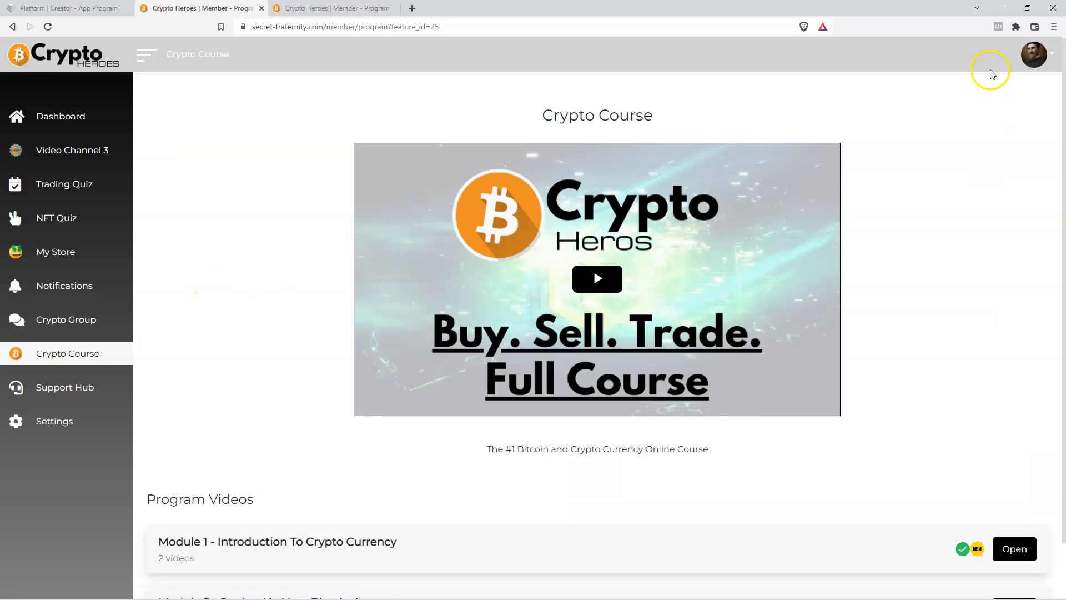
# Turn Feature Status off in the Crypto Course settings on the creator dashboard and save
pyautogui.click(82, 8)
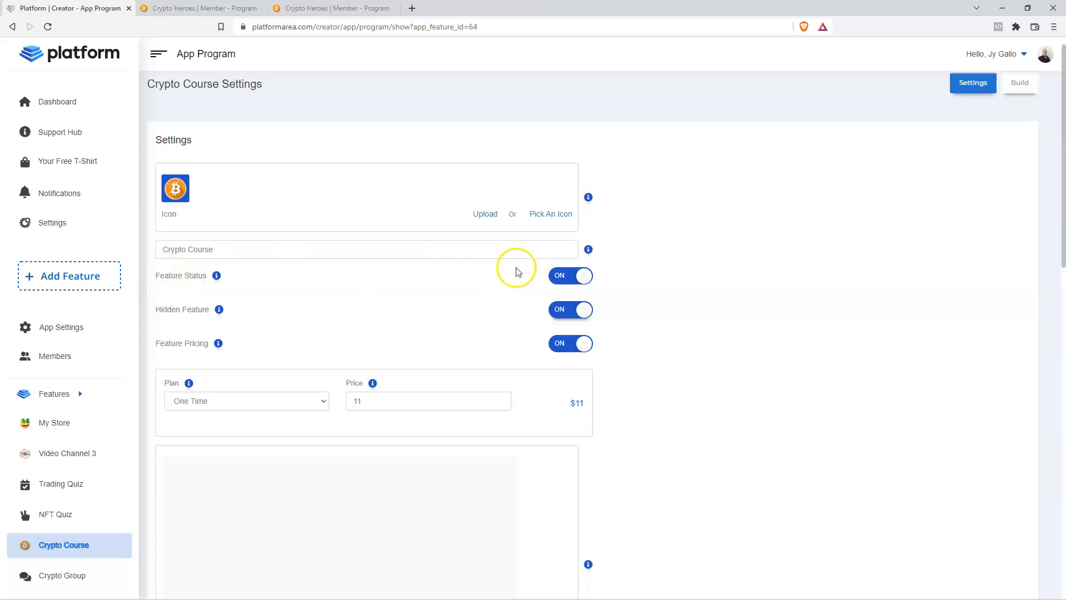
pyautogui.click(570, 275)
pyautogui.scroll(-6, 645, 297)
pyautogui.scroll(-4, 638, 388)
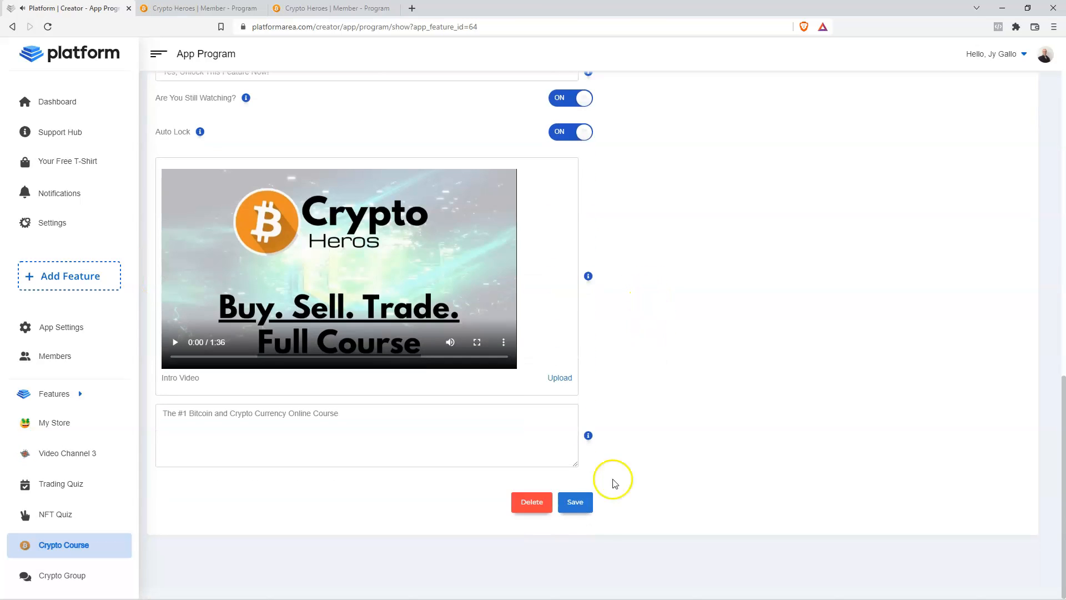
pyautogui.click(574, 499)
# Check the feature list on the Crypto Heroes member dashboard and compare it with the Crypto Course's Feature Status setting
pyautogui.hotkey('ctrl', 'Tab')
pyautogui.click(53, 117)
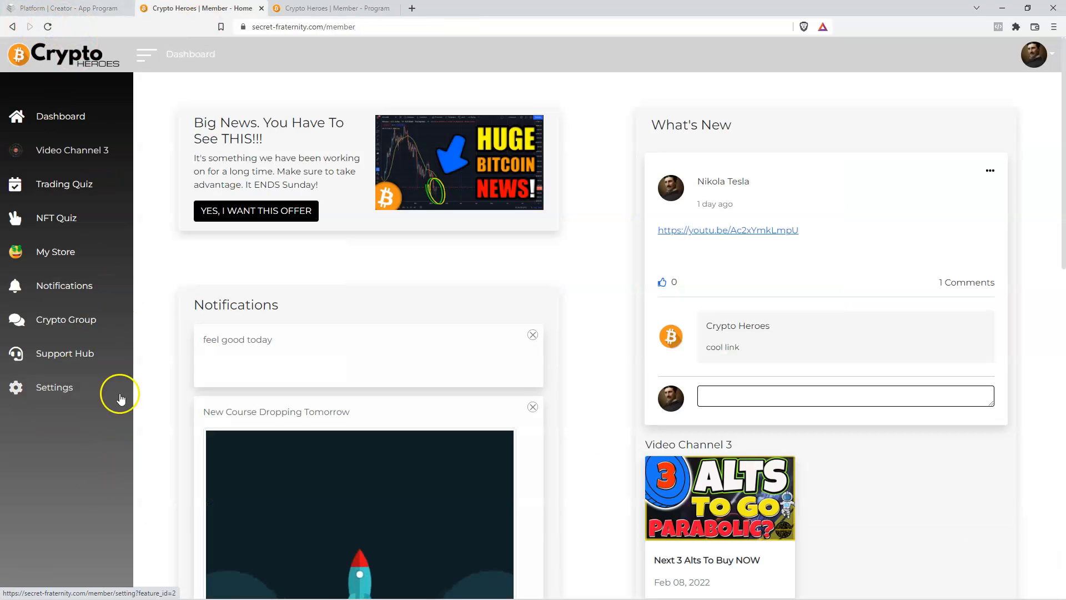
pyautogui.hotkey('ctrl', 'shift', 'Tab')
pyautogui.scroll(12, 603, 337)
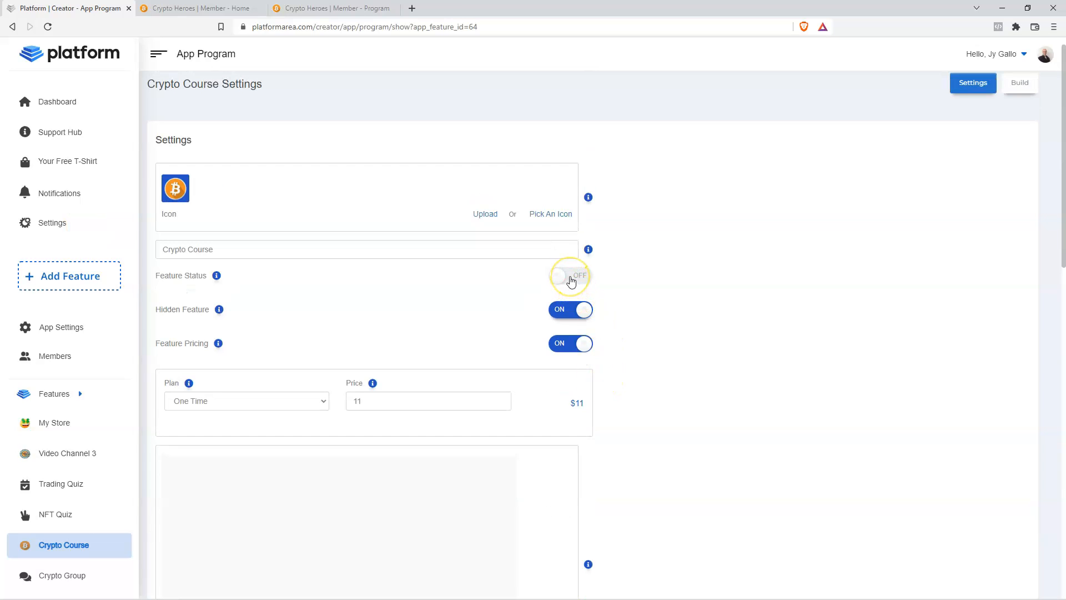
pyautogui.scroll(1, 731, 327)
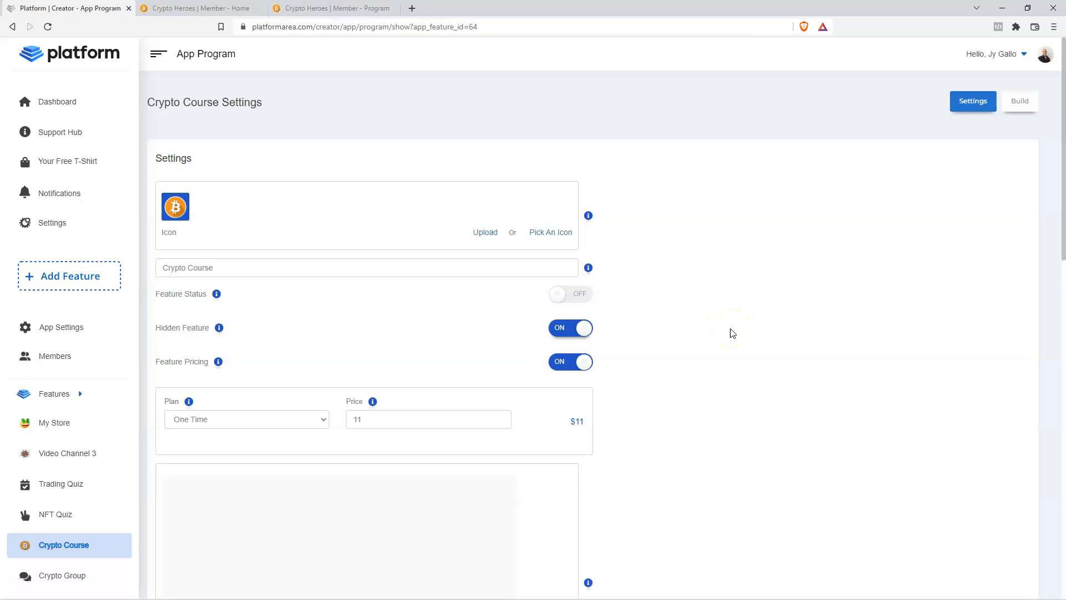
pyautogui.click(1019, 101)
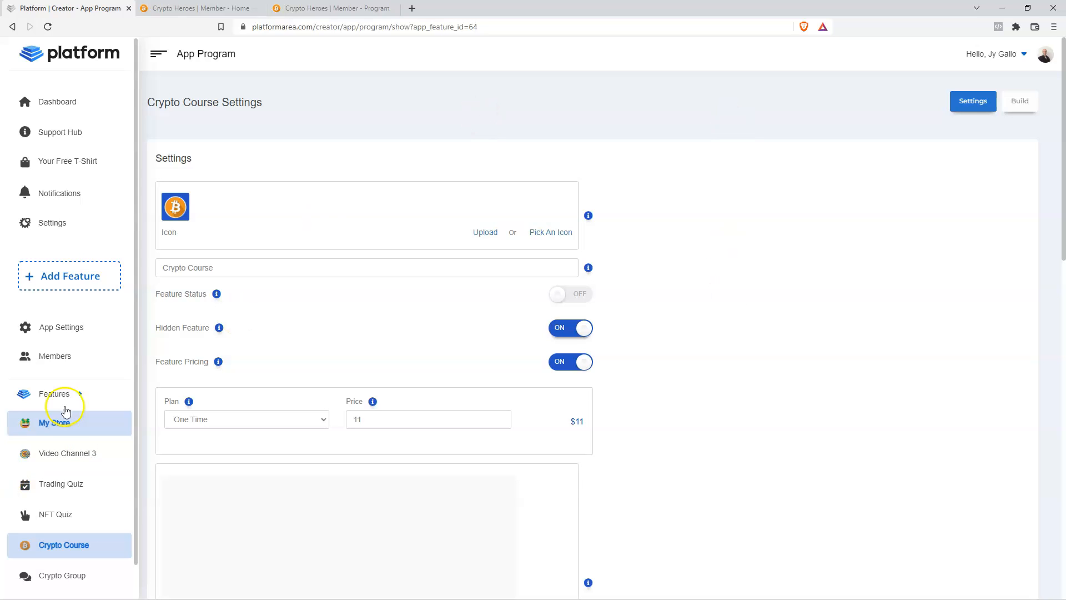
# Open the My Store settings, try to clear the field containing Platform-Sexy-Items, and save
pyautogui.click(74, 422)
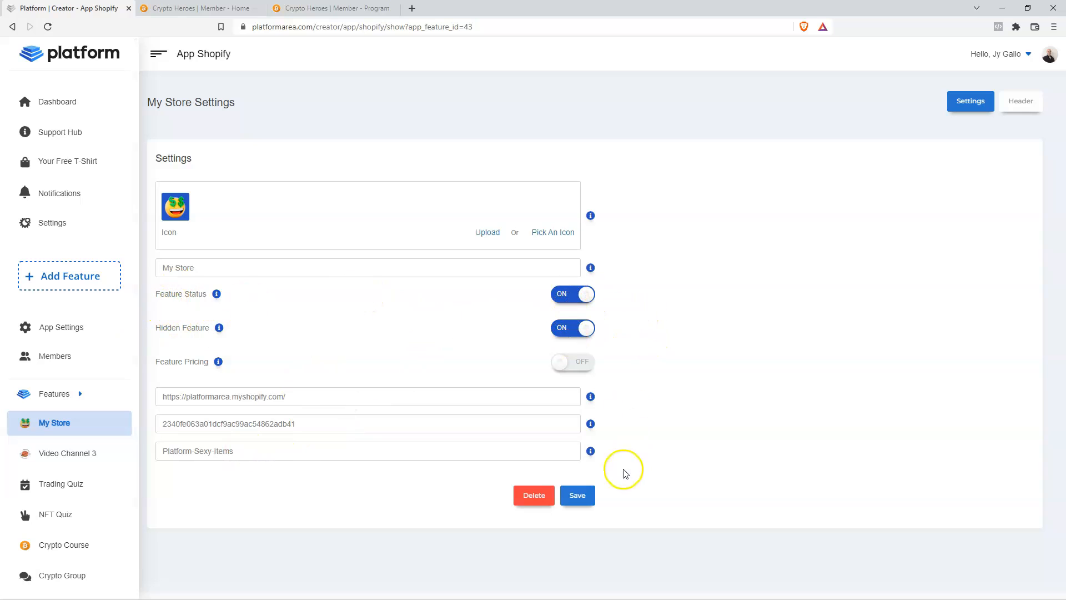
pyautogui.click(577, 495)
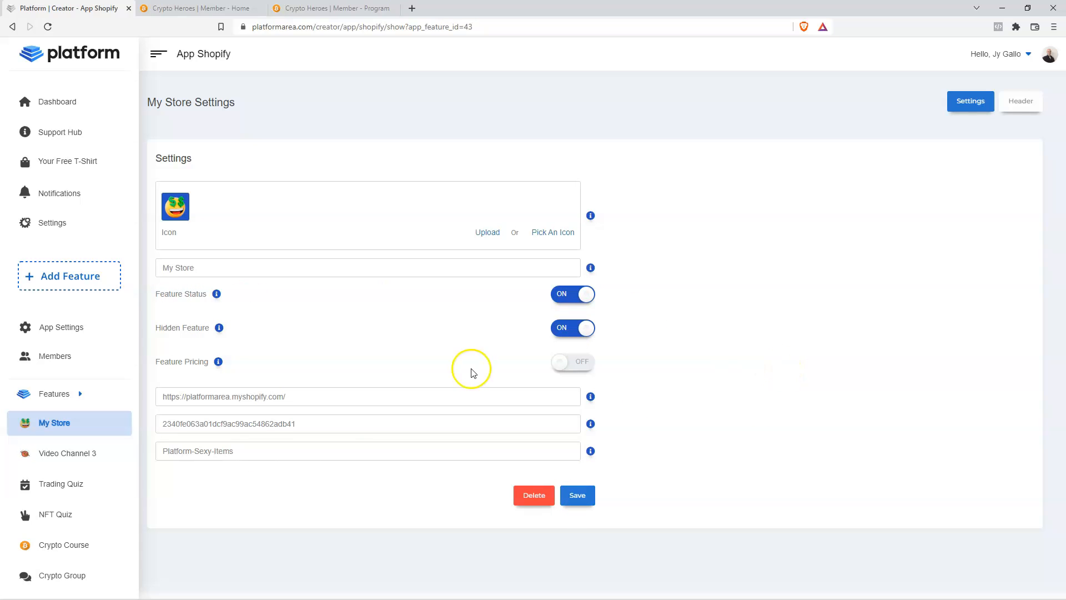
pyautogui.moveTo(247, 450); pyautogui.dragTo(191, 451)
pyautogui.click(231, 468)
pyautogui.tripleClick(240, 454)
pyautogui.press('BackSpace')
pyautogui.click(586, 502)
# View the My Store header slideshow and return to the feature's settings
pyautogui.click(1022, 106)
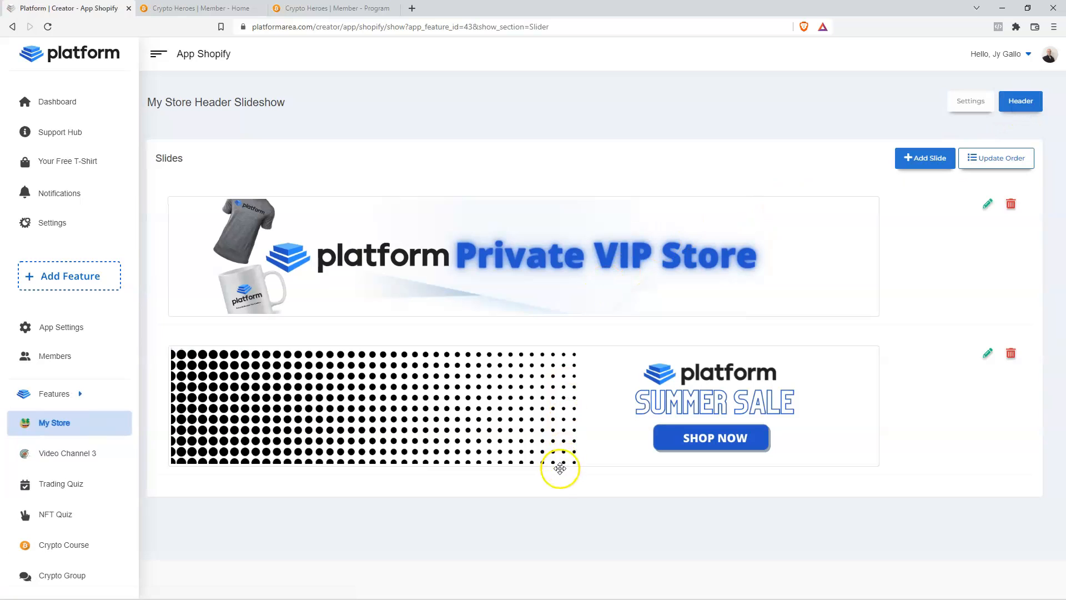
pyautogui.click(970, 101)
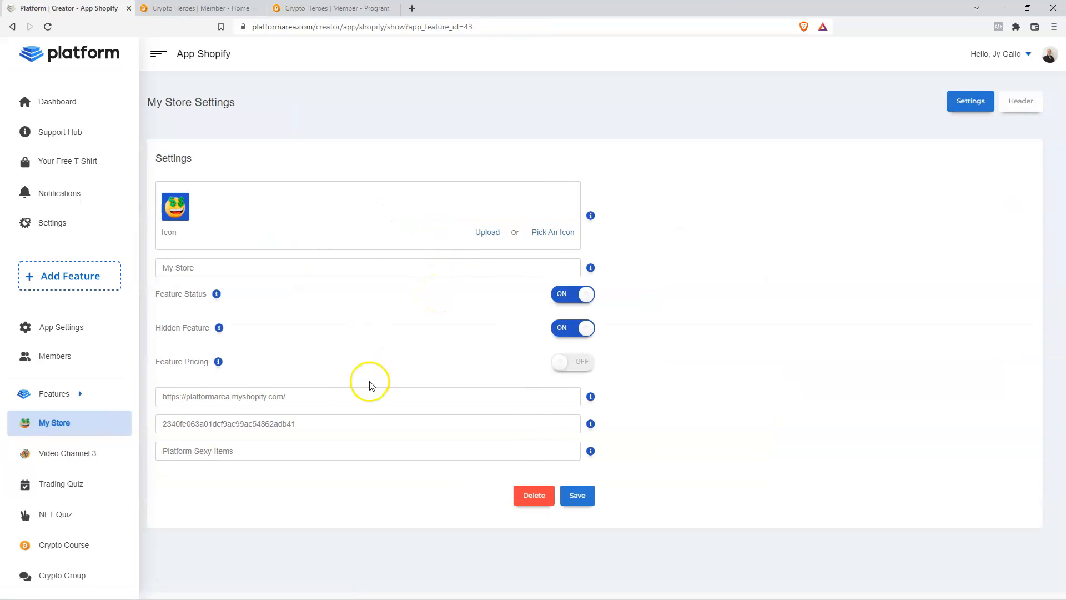
pyautogui.scroll(-1, 78, 444)
# Open the NFT Quiz feature, view its Build list, and return to its settings to review Feature Status
pyautogui.click(75, 480)
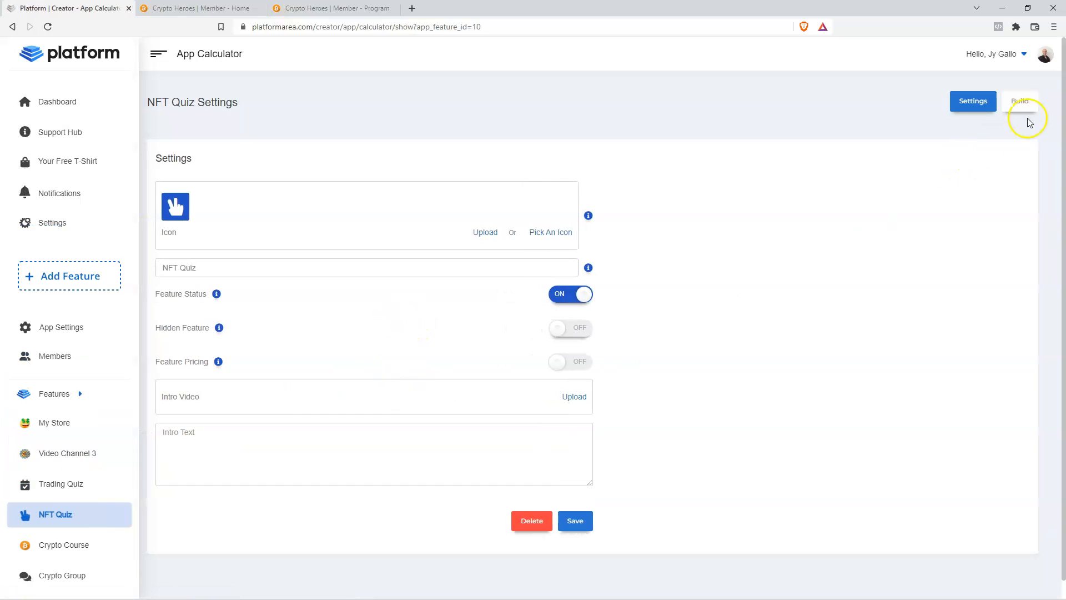
pyautogui.click(1019, 102)
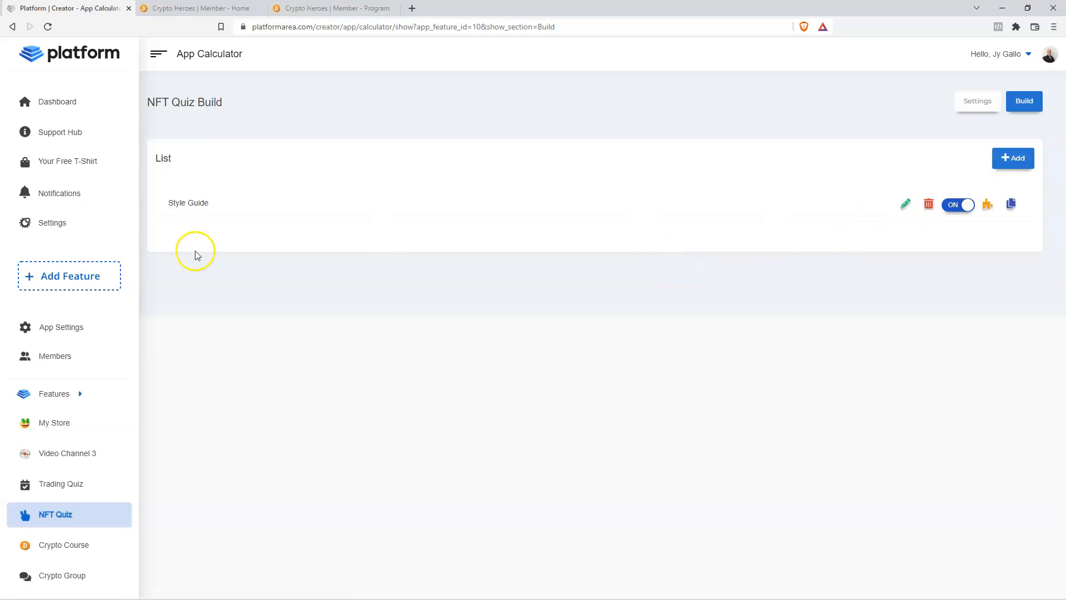
pyautogui.click(971, 109)
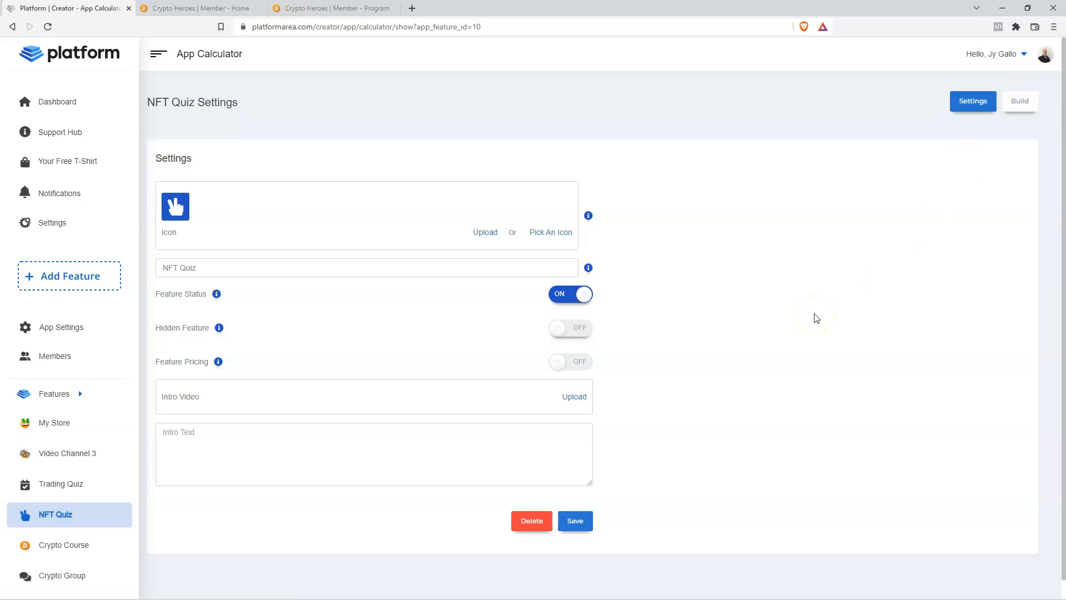
pyautogui.moveTo(152, 294); pyautogui.dragTo(215, 295)
pyautogui.click(693, 298)
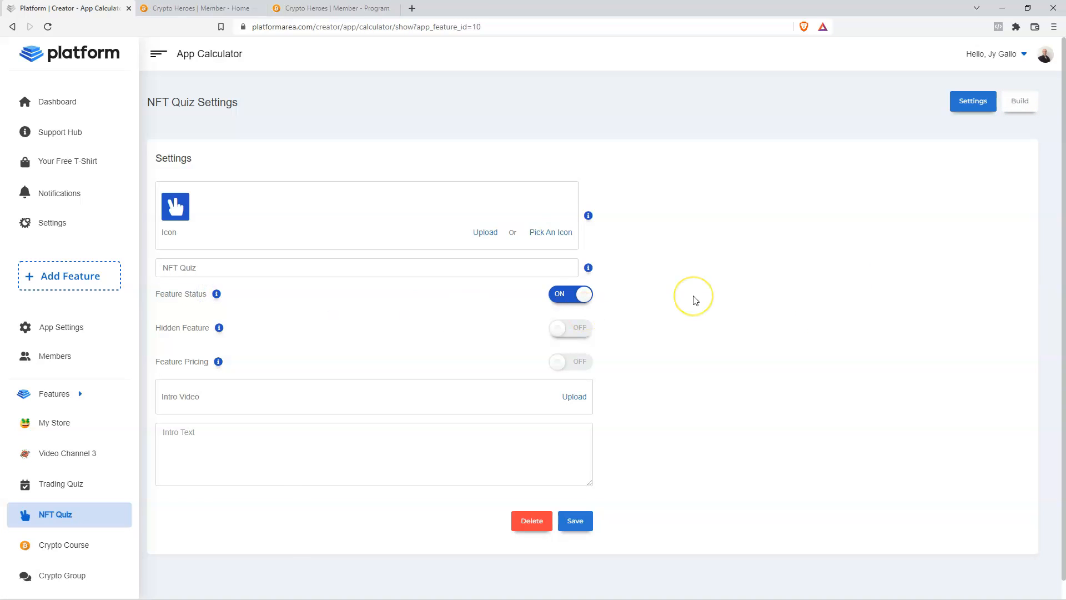